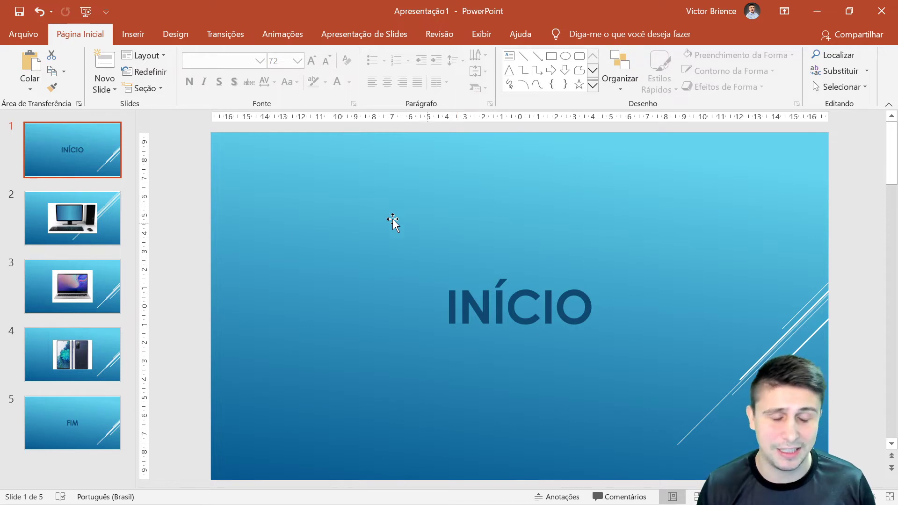
Review the computer, laptop, phone and FIM slides, ending back on the INÍCIO slide
{"action": "left_click", "coordinate": [83, 220]}
{"action": "left_click", "coordinate": [95, 296]}
{"action": "left_click", "coordinate": [83, 354]}
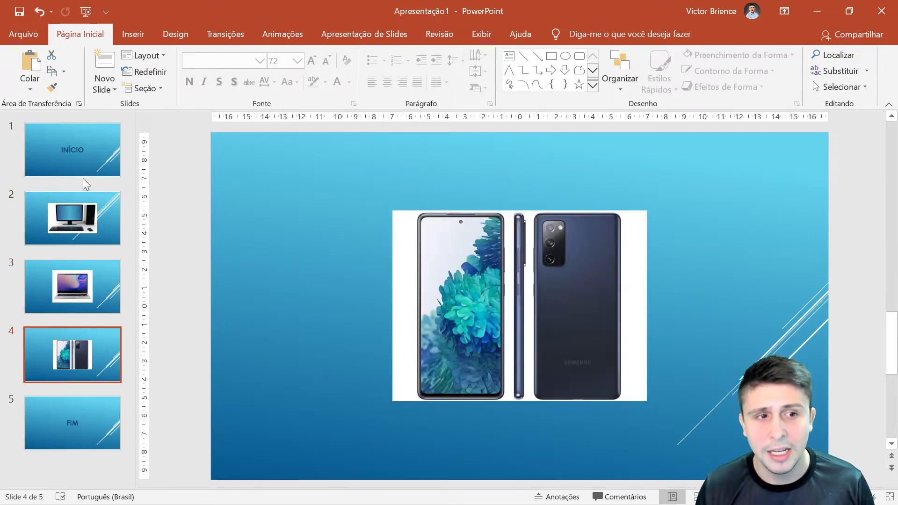
{"action": "left_click", "coordinate": [86, 151]}
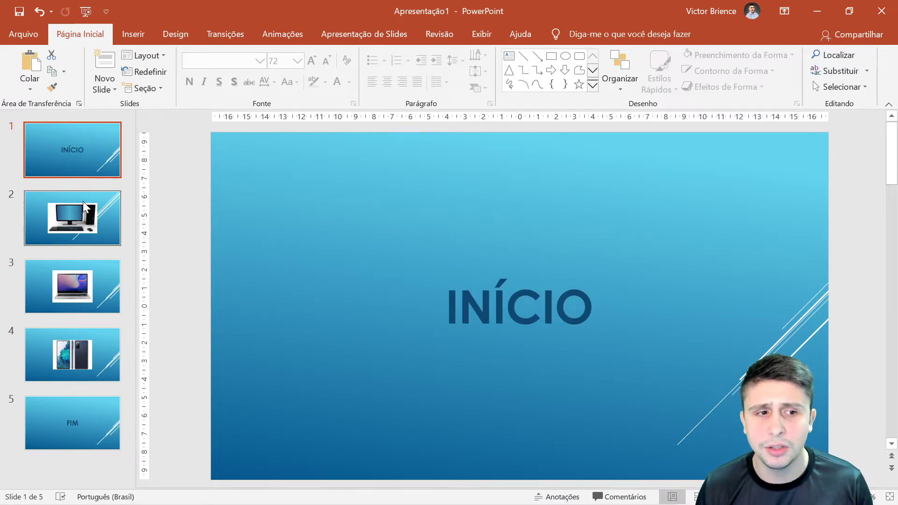
{"action": "left_click", "coordinate": [81, 225]}
{"action": "left_click", "coordinate": [81, 286]}
{"action": "left_click", "coordinate": [71, 224]}
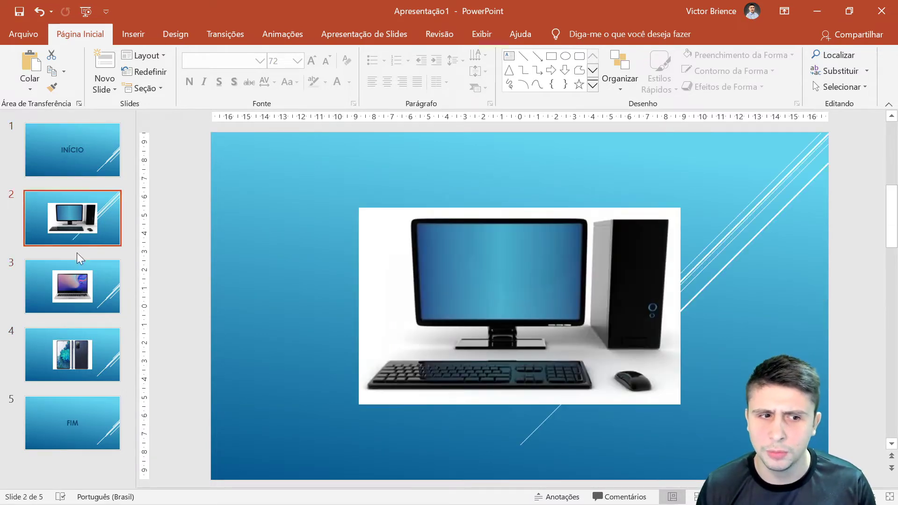
{"action": "left_click", "coordinate": [76, 286]}
{"action": "left_click", "coordinate": [77, 347]}
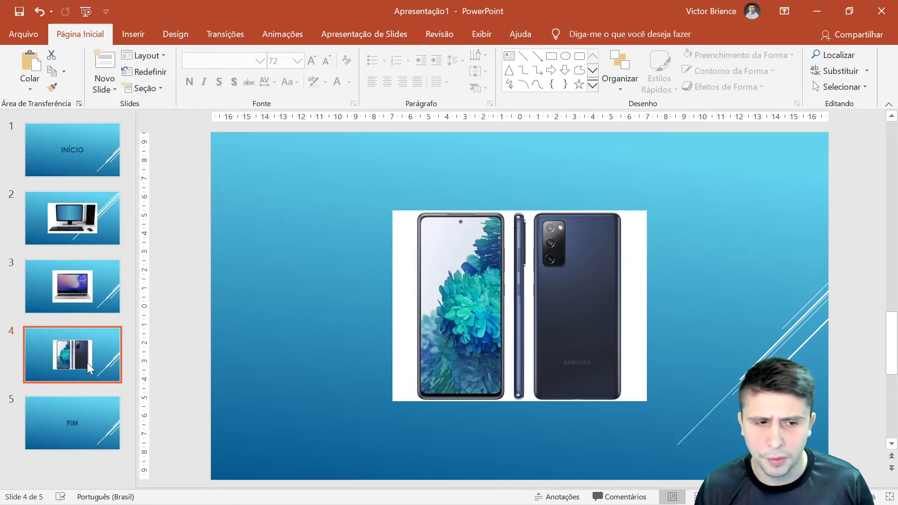
{"action": "left_click", "coordinate": [80, 421]}
{"action": "left_click", "coordinate": [70, 164]}
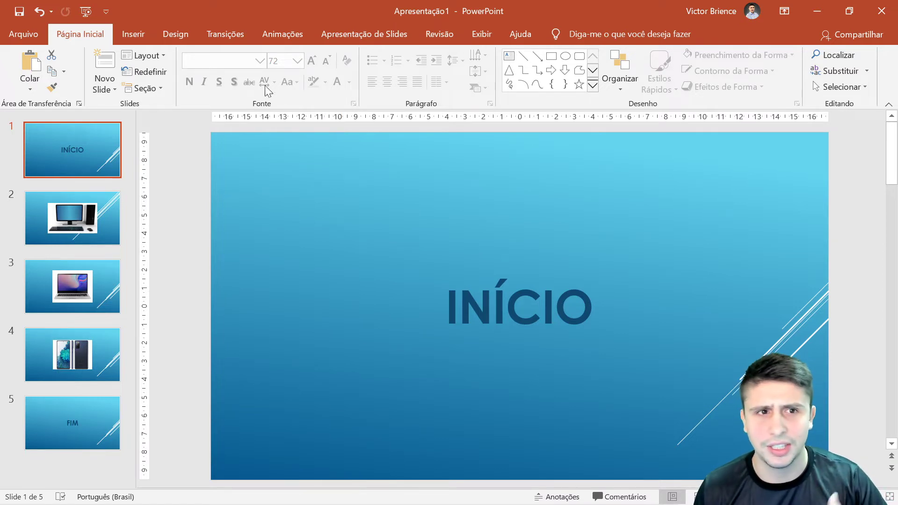
Look over the media types on the Insert tab, then return to Home
{"action": "left_click", "coordinate": [134, 34]}
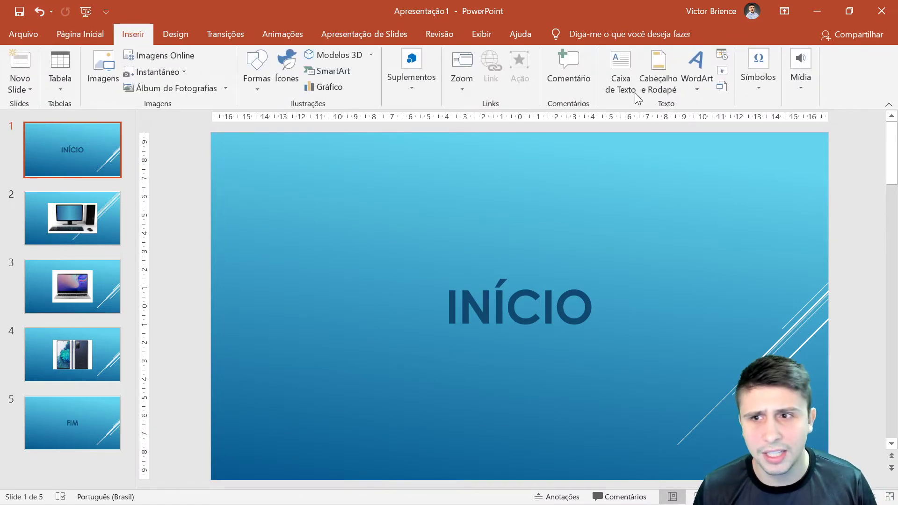
{"action": "left_click", "coordinate": [801, 87]}
{"action": "left_click", "coordinate": [856, 73]}
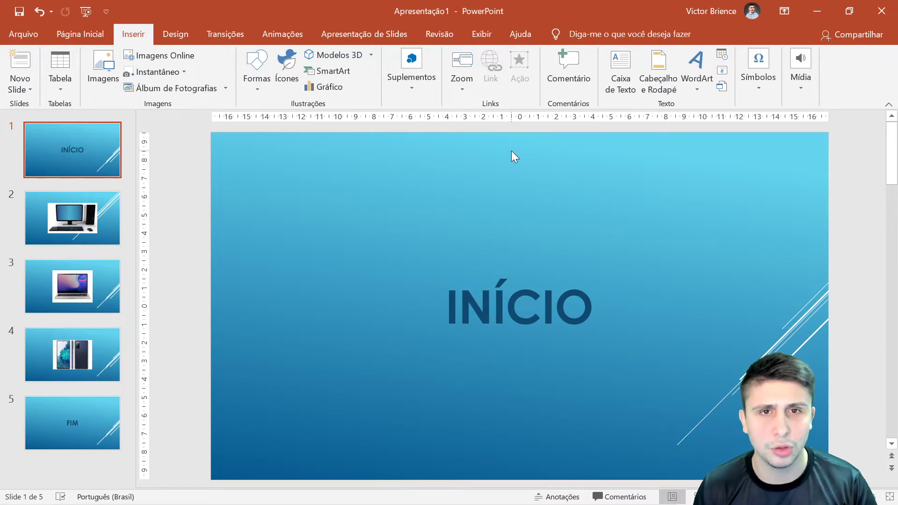
{"action": "left_click", "coordinate": [95, 34]}
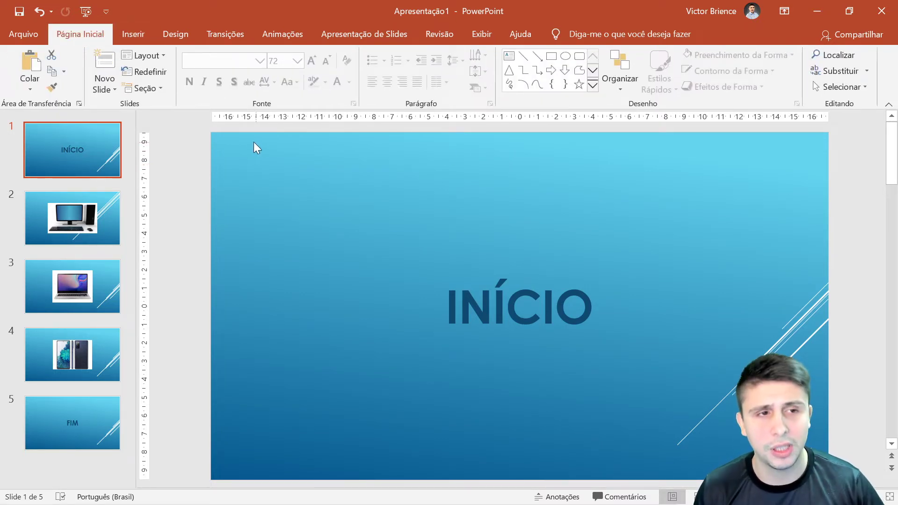
Go to Arquivo > Exportar > Criar Vídeo
{"action": "left_click", "coordinate": [31, 38]}
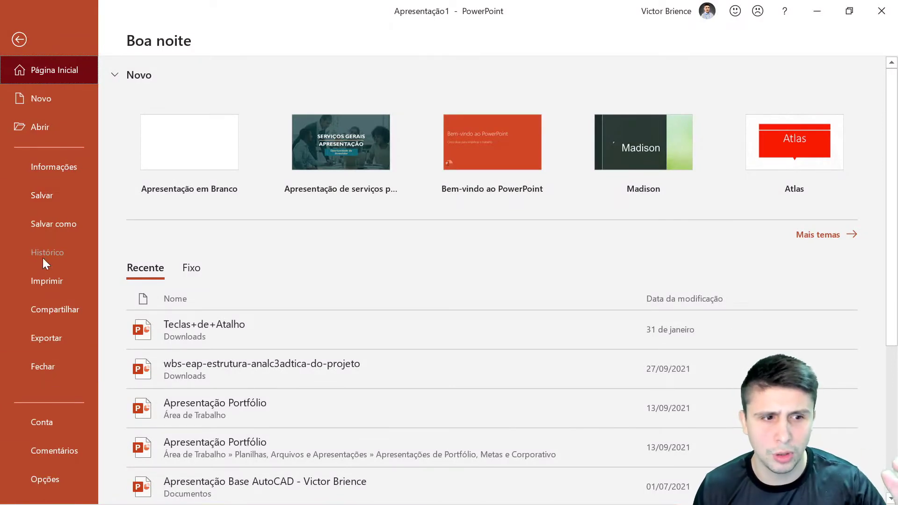
{"action": "left_click", "coordinate": [45, 338]}
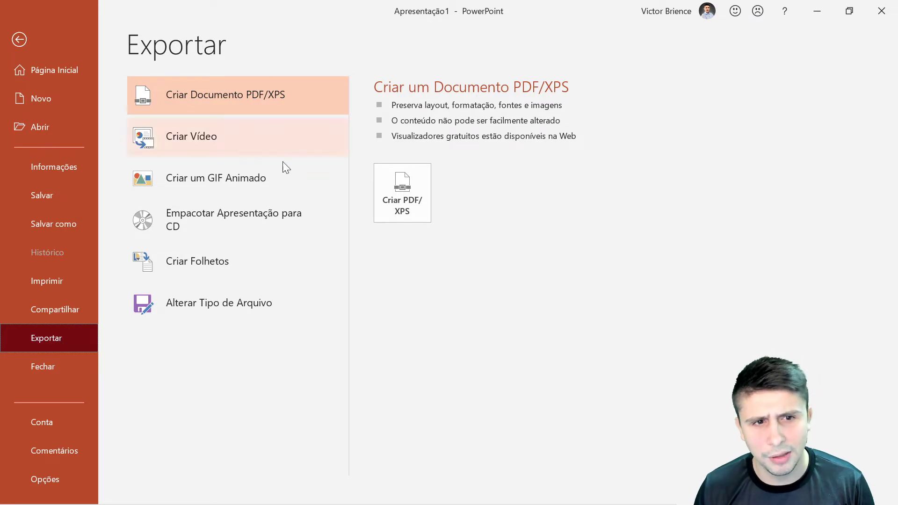
{"action": "left_click", "coordinate": [242, 142]}
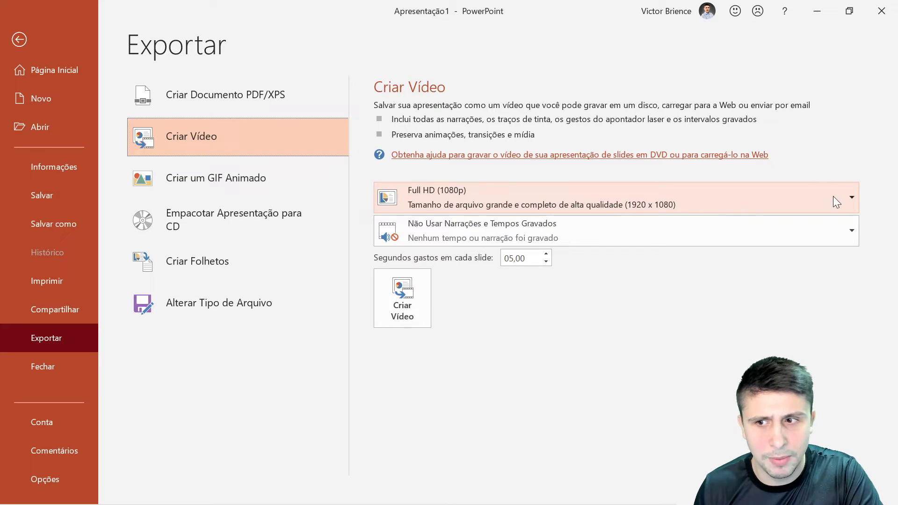
Keep Full HD (1080p) and Não Usar Narrações e Tempos Gravados, then start Criar Vídeo
{"action": "left_click", "coordinate": [846, 198]}
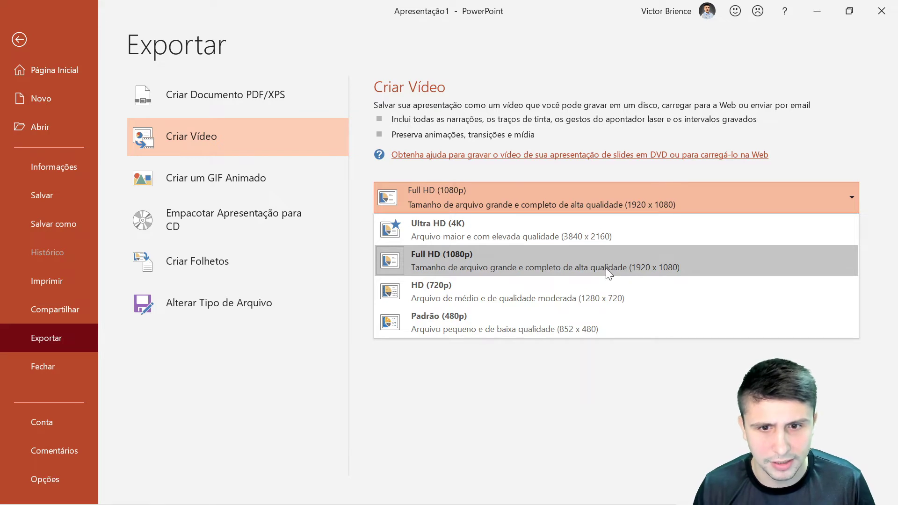
{"action": "left_click", "coordinate": [507, 259]}
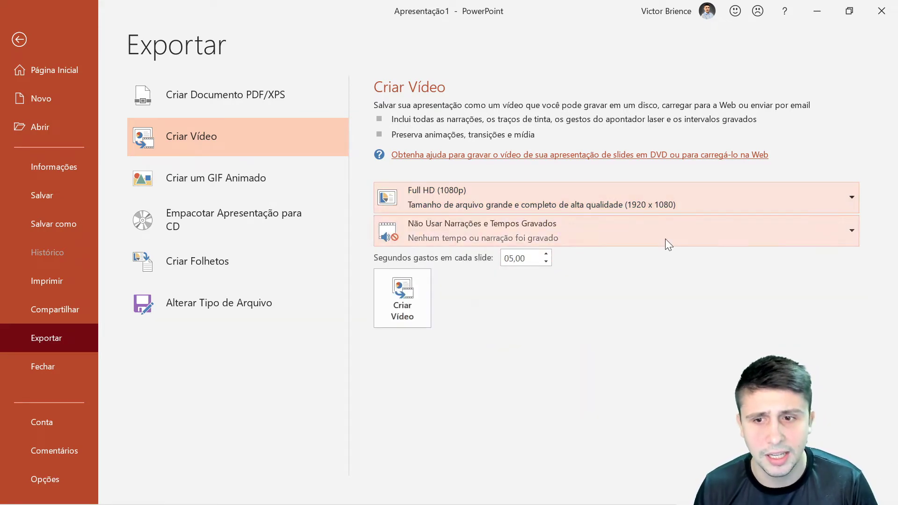
{"action": "left_click", "coordinate": [666, 238]}
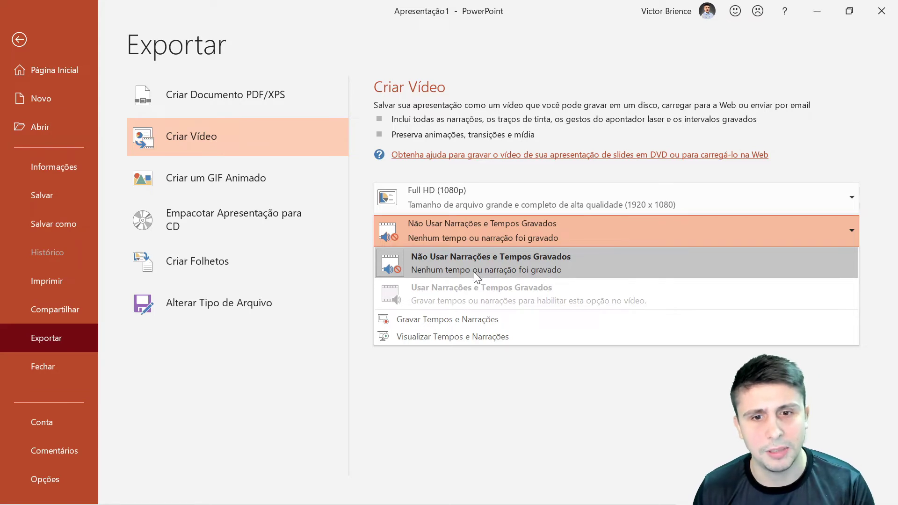
{"action": "left_click", "coordinate": [452, 264]}
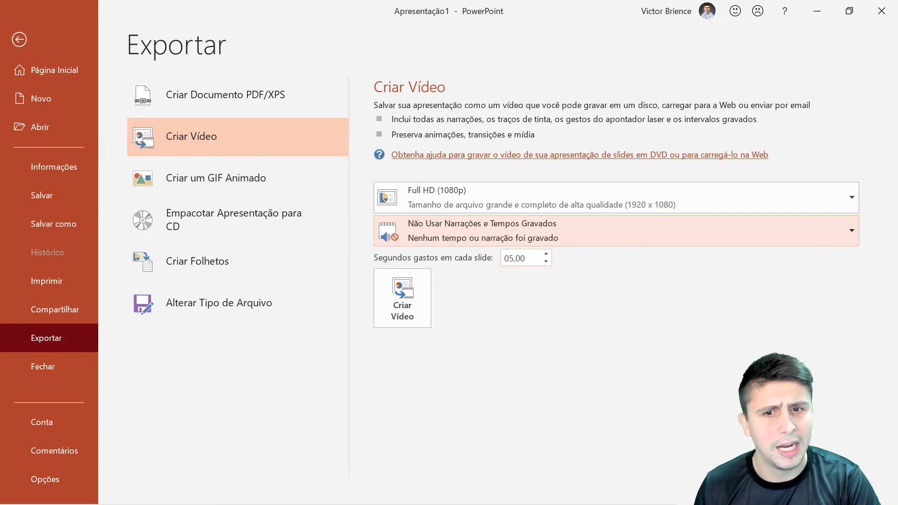
{"action": "left_click", "coordinate": [570, 231]}
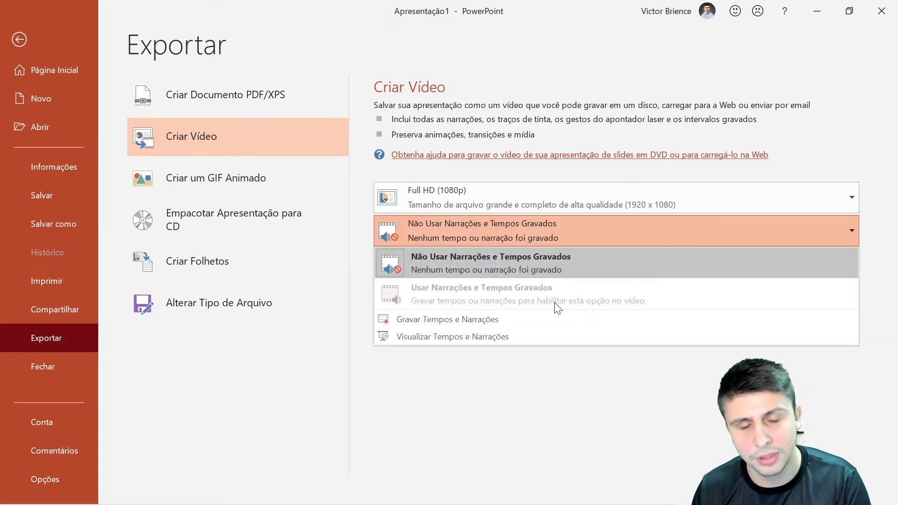
{"action": "left_click", "coordinate": [500, 380]}
{"action": "left_click", "coordinate": [414, 302]}
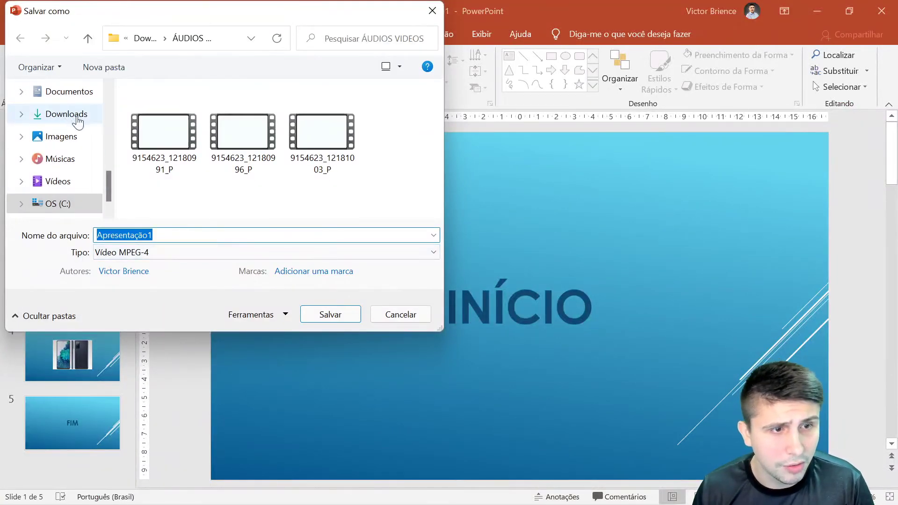
Save the MPEG-4 video Apresentação1 to Área de Trabalho and switch to its playback window
{"action": "scroll", "coordinate": [79, 117], "scroll_direction": "up", "scroll_amount": 1}
{"action": "left_click", "coordinate": [74, 120]}
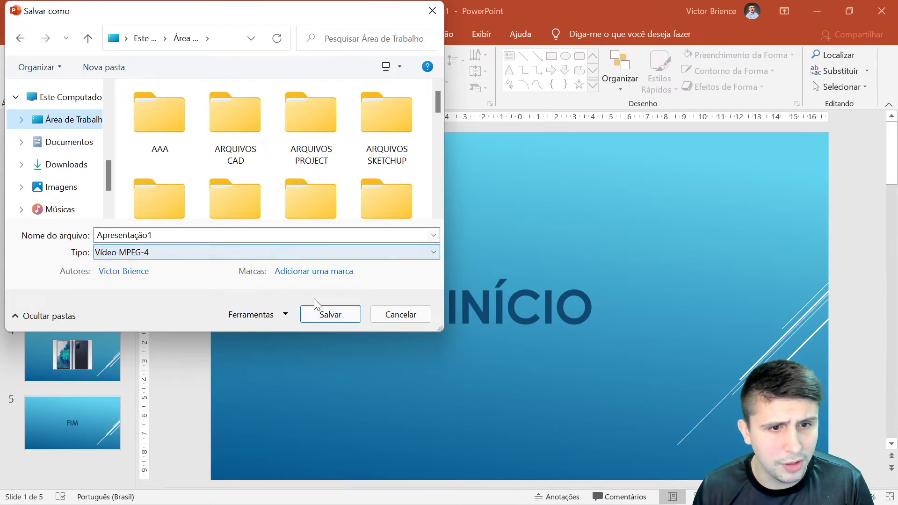
{"action": "left_click", "coordinate": [323, 314]}
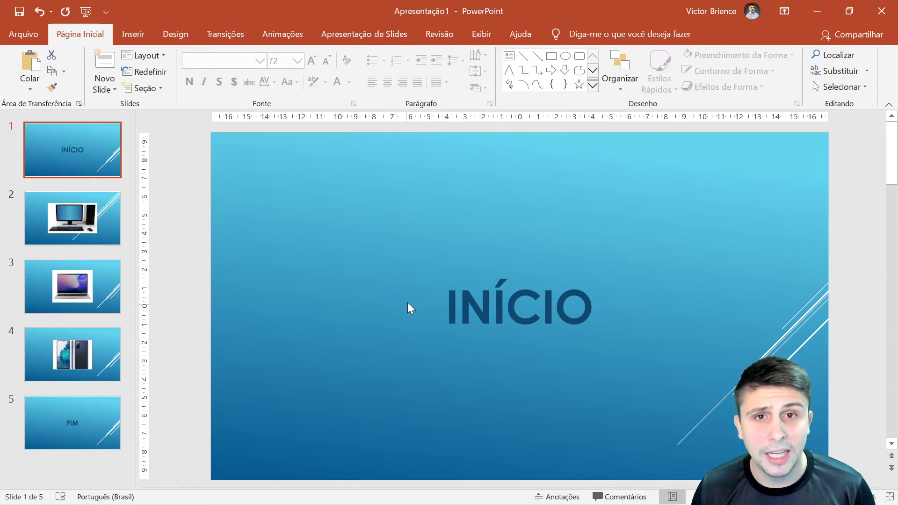
{"action": "key", "text": "alt+Tab"}
{"action": "key", "text": "alt+Tab"}
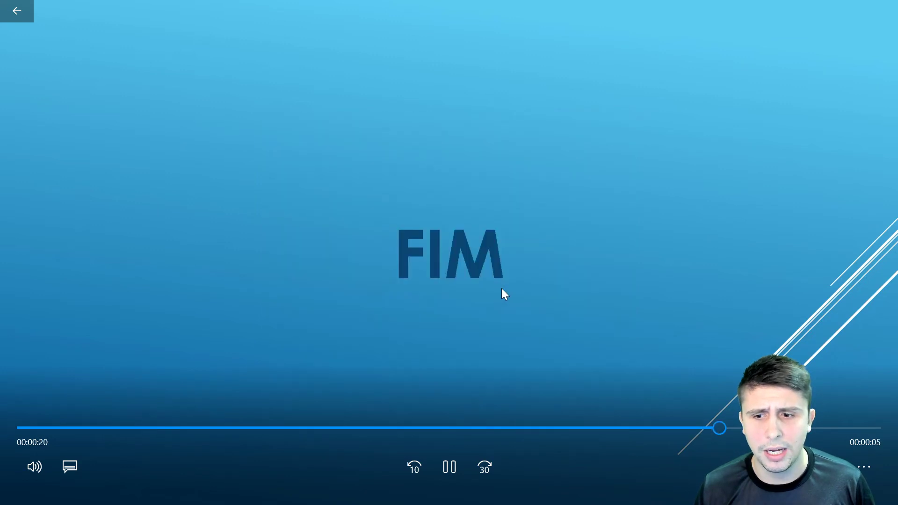
After the video plays to its FIM slide, switch back to PowerPoint with Alt+Tab
{"action": "key", "text": "alt+Tab"}
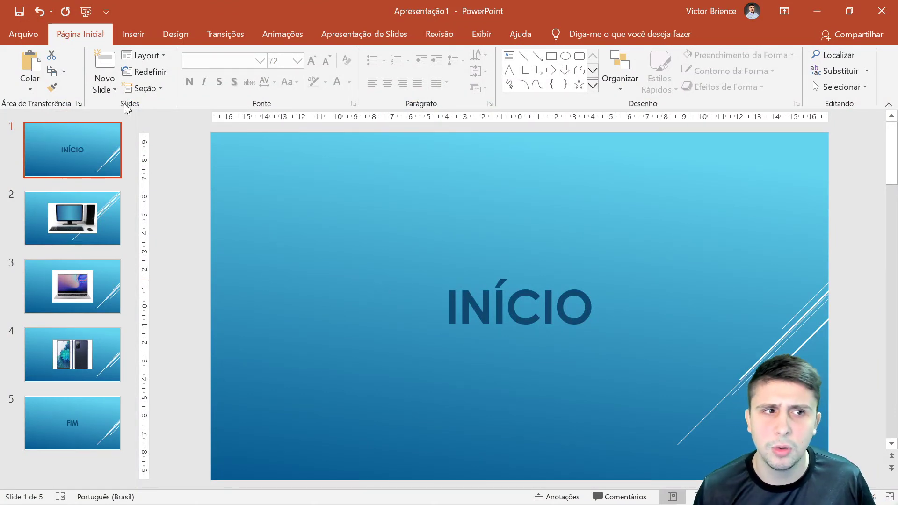
{"action": "left_click", "coordinate": [25, 30]}
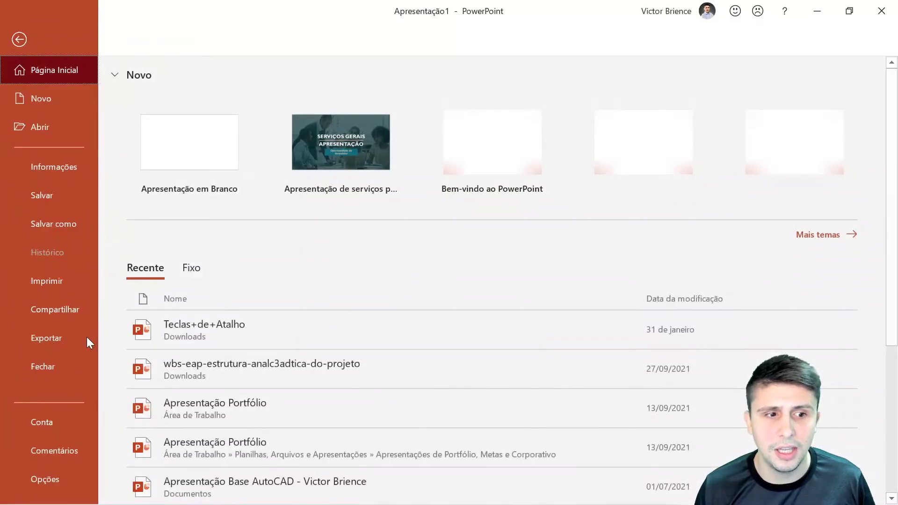
{"action": "left_click", "coordinate": [57, 339]}
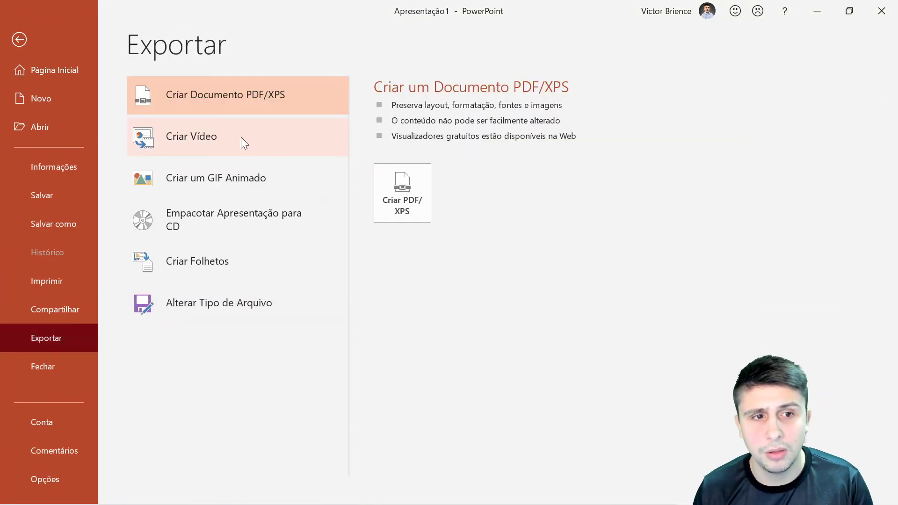
{"action": "left_click", "coordinate": [241, 137]}
{"action": "left_click", "coordinate": [19, 40]}
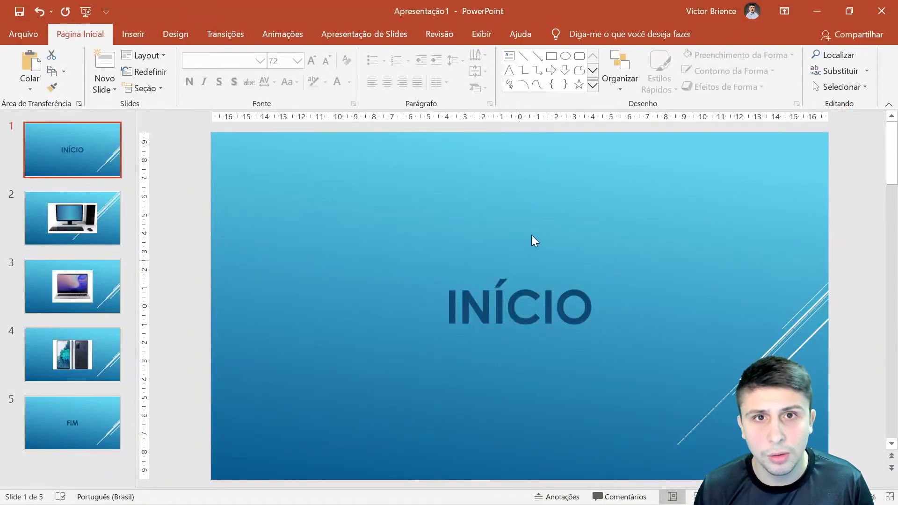